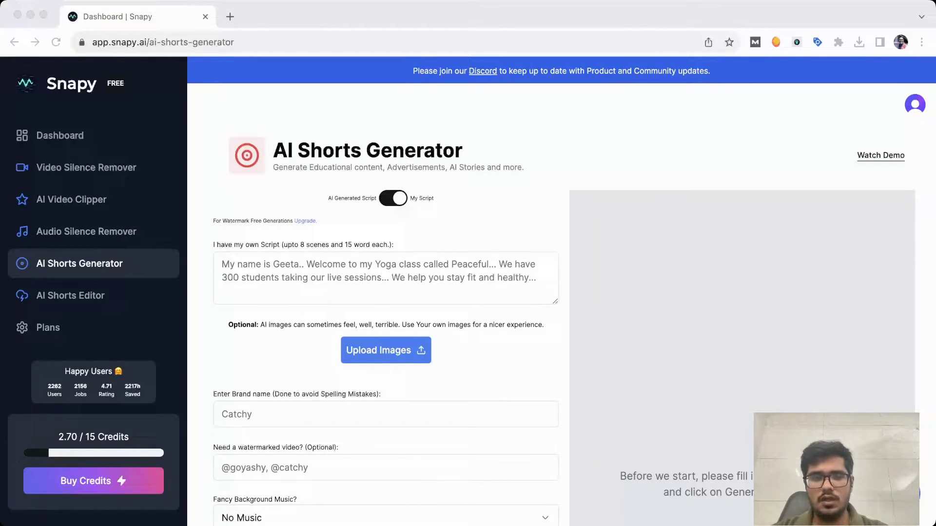
Switch the script toggle from My Script to AI Generated Script
{"action": "key", "text": "super+Tab"}
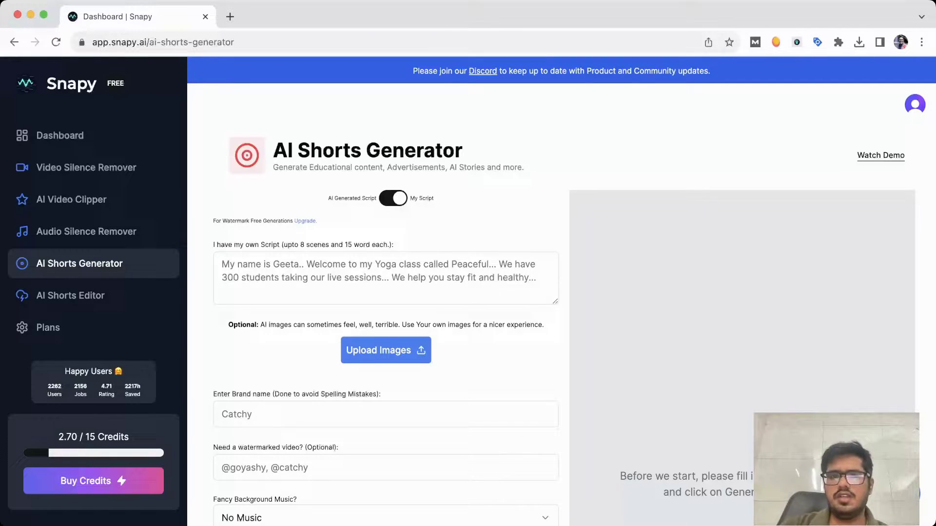
{"action": "left_click", "coordinate": [392, 198]}
{"action": "scroll", "coordinate": [574, 303], "scroll_direction": "down", "scroll_amount": 2}
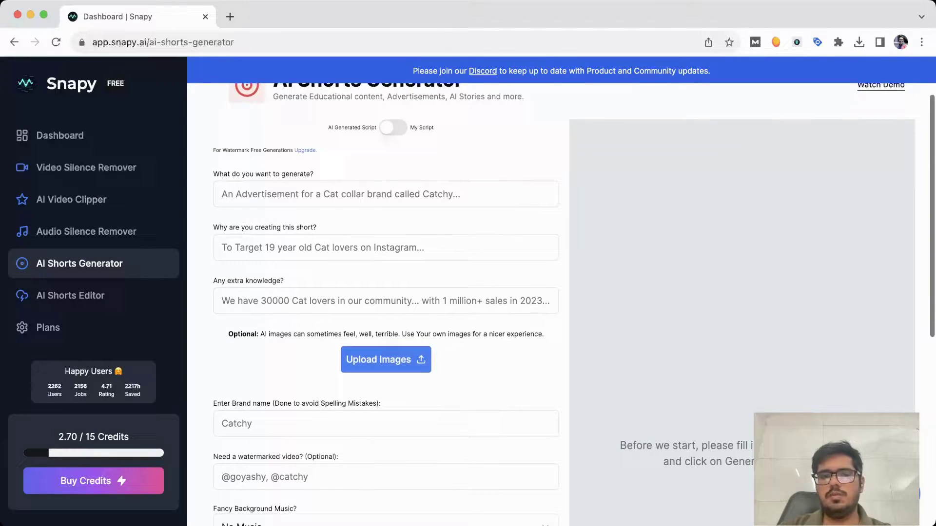
{"action": "scroll", "coordinate": [574, 303], "scroll_direction": "down", "scroll_amount": 4}
{"action": "scroll", "coordinate": [574, 303], "scroll_direction": "down", "scroll_amount": 2}
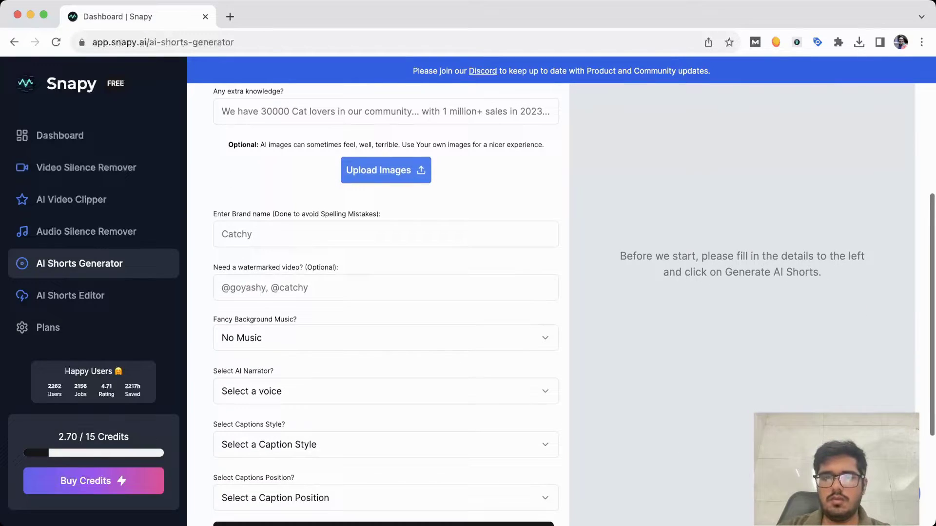
{"action": "scroll", "coordinate": [574, 304], "scroll_direction": "down", "scroll_amount": 2}
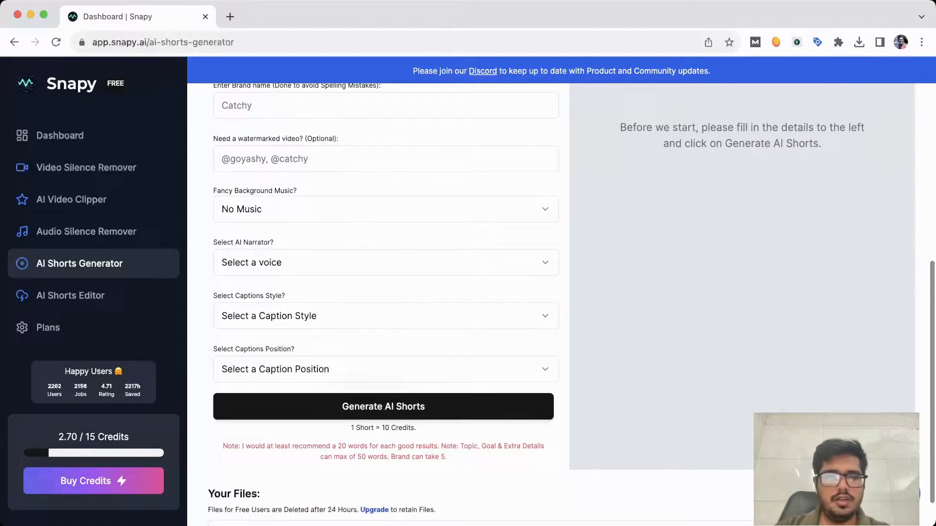
{"action": "scroll", "coordinate": [574, 303], "scroll_direction": "up", "scroll_amount": 3}
{"action": "scroll", "coordinate": [574, 304], "scroll_direction": "up", "scroll_amount": 4}
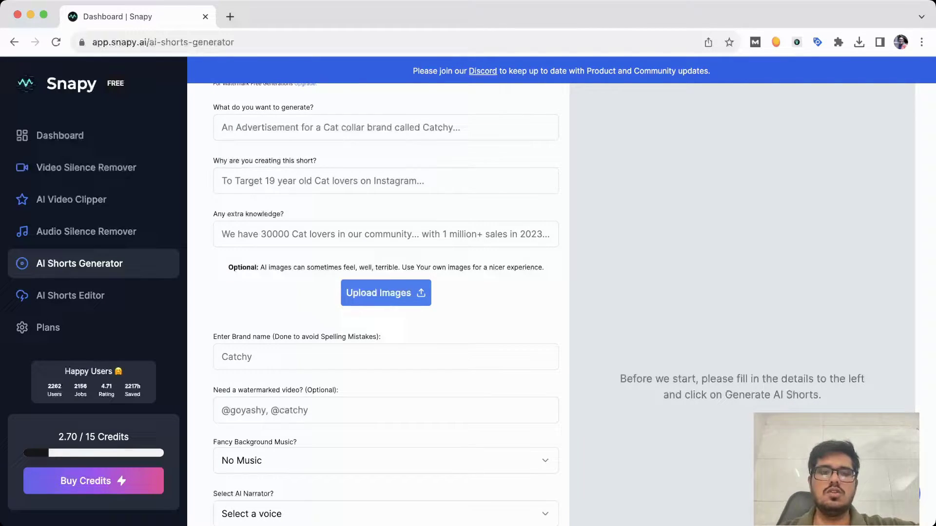
{"action": "scroll", "coordinate": [562, 304], "scroll_direction": "up", "scroll_amount": 3}
{"action": "scroll", "coordinate": [562, 293], "scroll_direction": "up", "scroll_amount": 1}
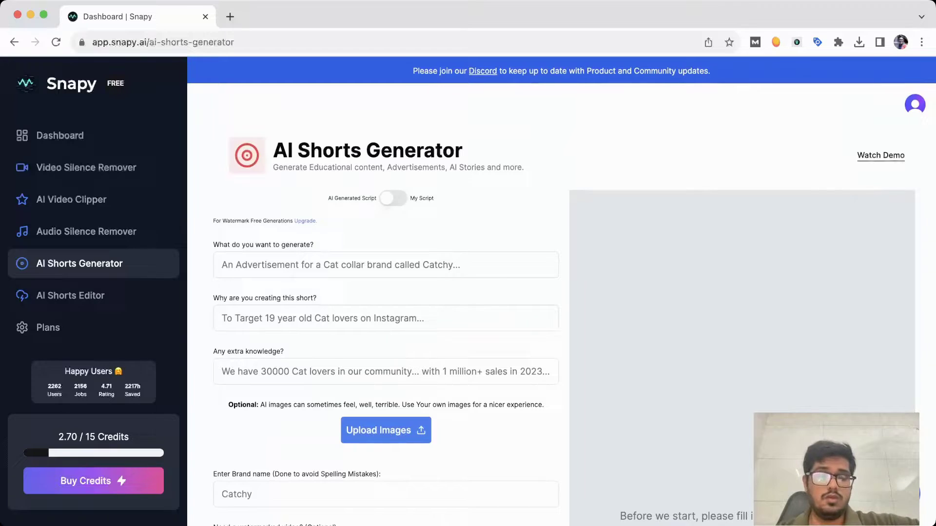
{"action": "scroll", "coordinate": [561, 305], "scroll_direction": "down", "scroll_amount": 5}
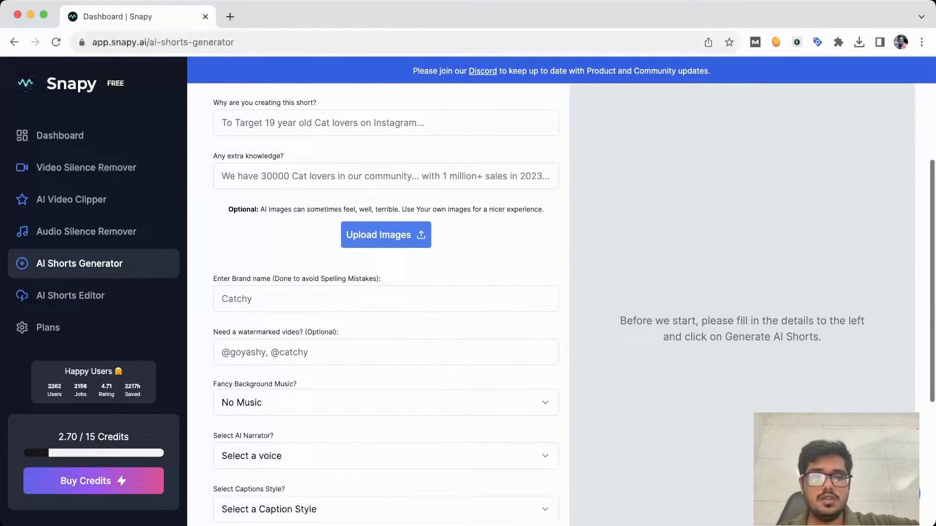
{"action": "scroll", "coordinate": [562, 304], "scroll_direction": "down", "scroll_amount": 1}
{"action": "scroll", "coordinate": [561, 305], "scroll_direction": "down", "scroll_amount": 1}
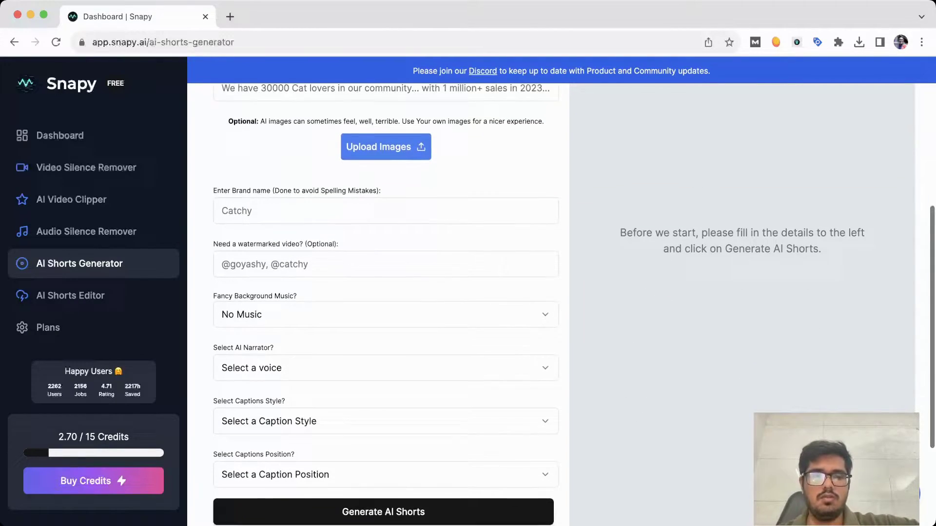
{"action": "scroll", "coordinate": [562, 304], "scroll_direction": "down", "scroll_amount": 1}
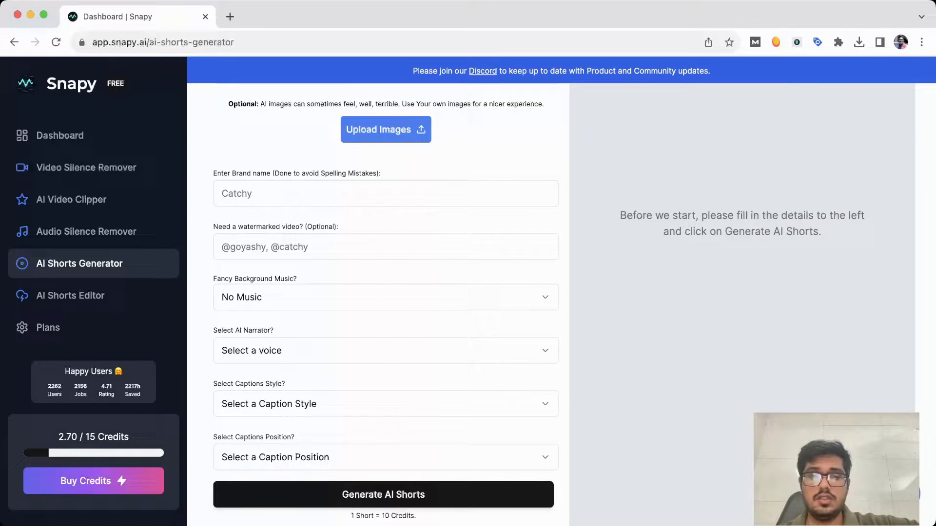
{"action": "scroll", "coordinate": [562, 305], "scroll_direction": "up", "scroll_amount": 7}
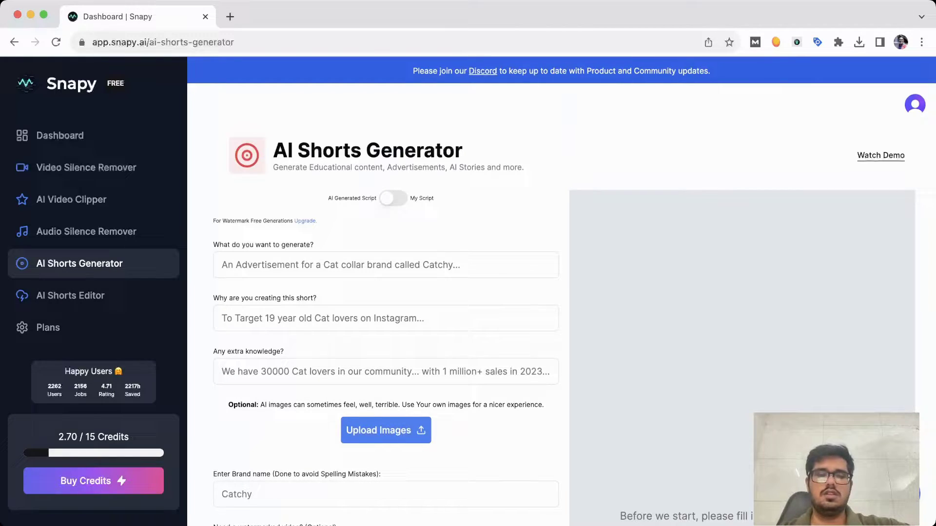
{"action": "triple_click", "coordinate": [352, 198]}
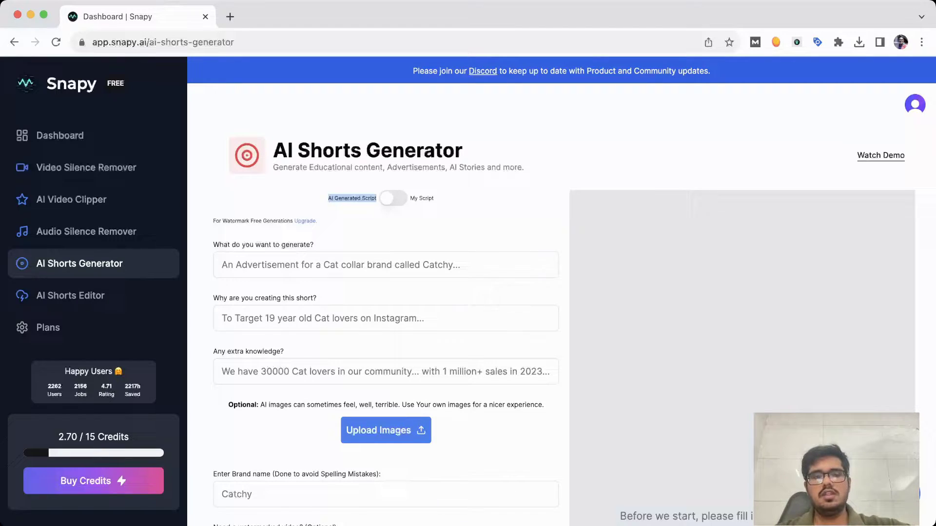
{"action": "left_click", "coordinate": [386, 265]}
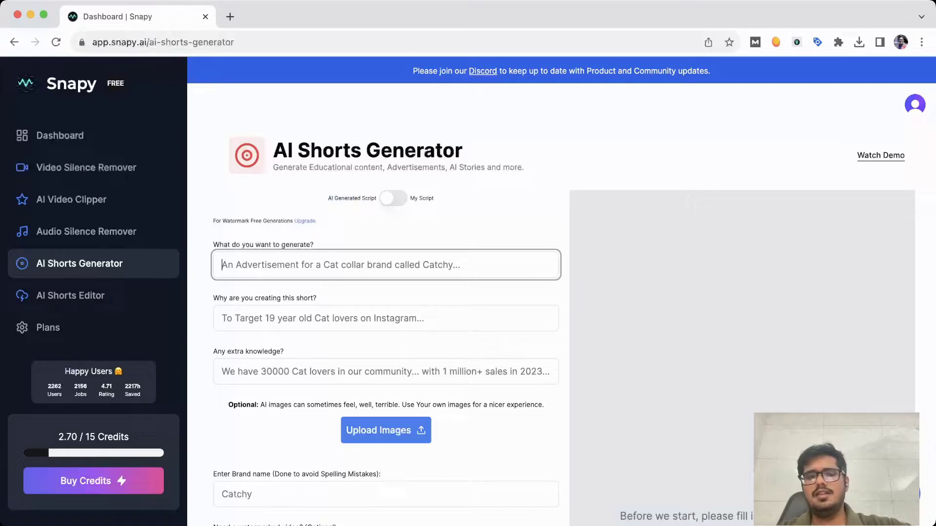
{"action": "key", "text": "Tab"}
{"action": "key", "text": "Tab"}
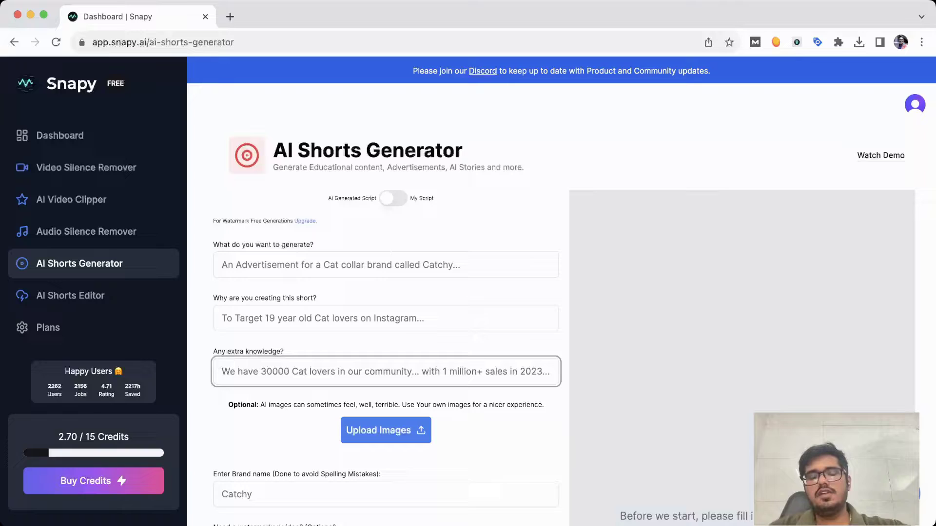
{"action": "scroll", "coordinate": [573, 295], "scroll_direction": "down", "scroll_amount": 1}
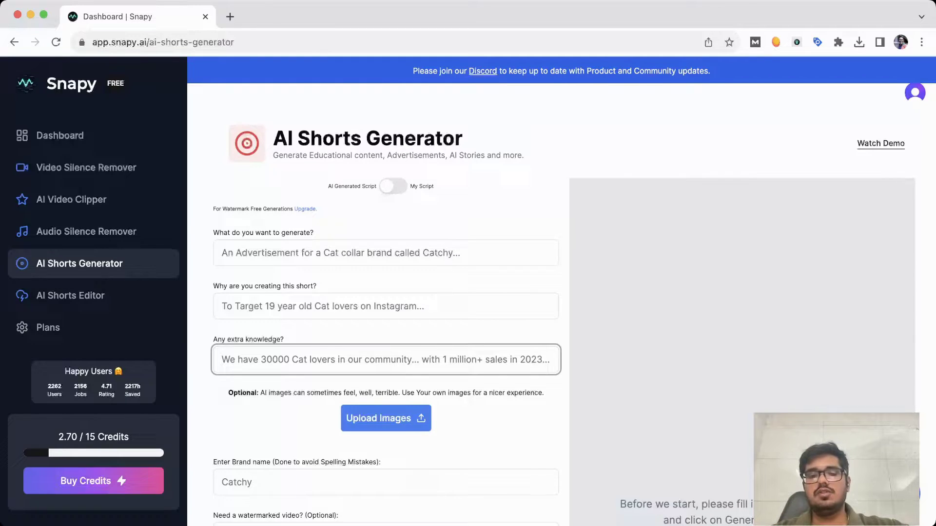
{"action": "scroll", "coordinate": [561, 297], "scroll_direction": "down", "scroll_amount": 1}
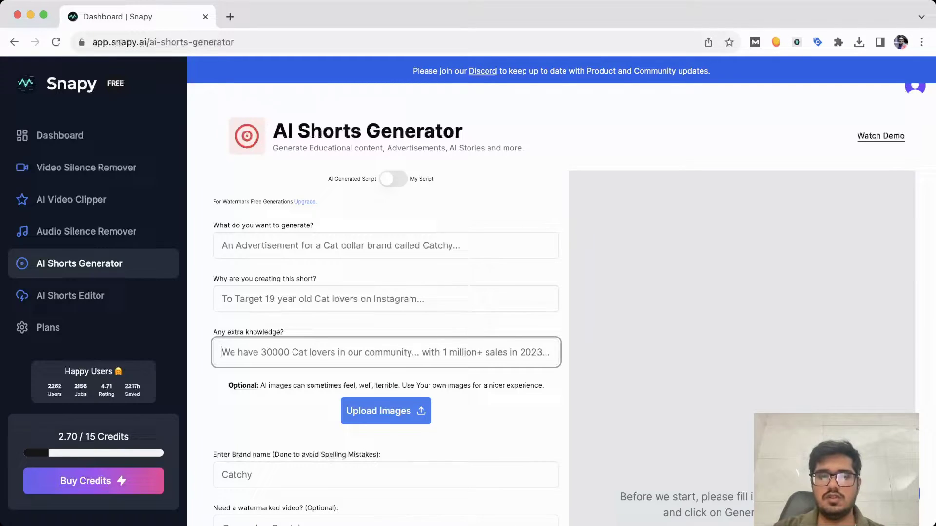
{"action": "scroll", "coordinate": [562, 307], "scroll_direction": "down", "scroll_amount": 3}
Move past the Brand name and watermark fields and open the Fancy Background Music list
{"action": "key", "text": "Tab"}
{"action": "key", "text": "Tab"}
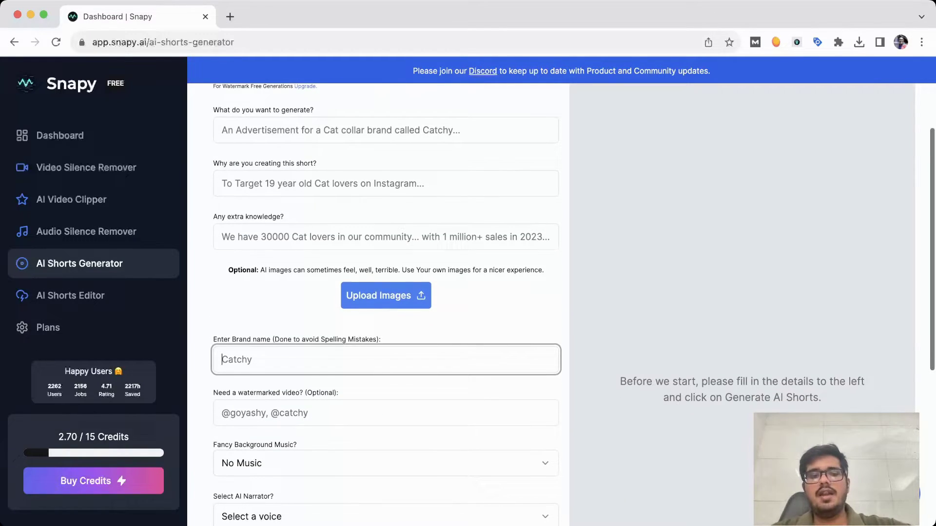
{"action": "scroll", "coordinate": [573, 303], "scroll_direction": "down", "scroll_amount": 1}
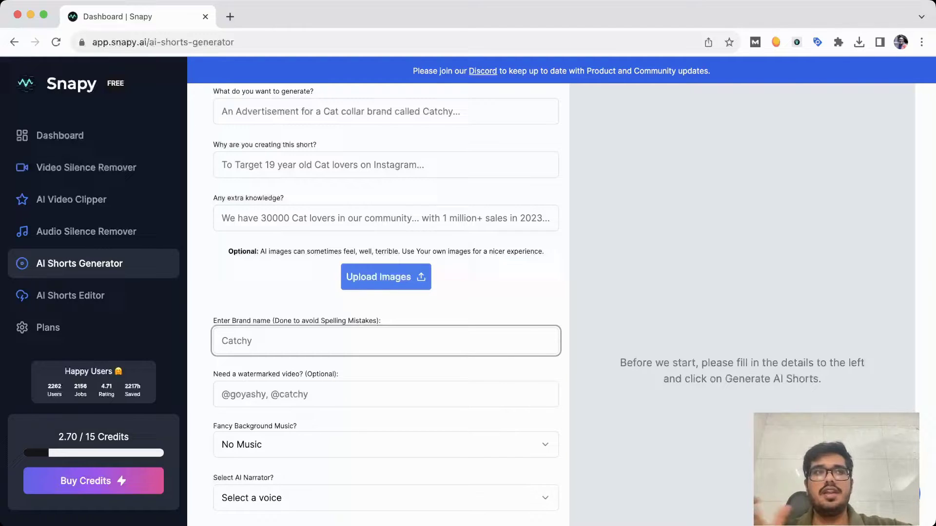
{"action": "scroll", "coordinate": [386, 305], "scroll_direction": "down", "scroll_amount": 1}
{"action": "key", "text": "Tab"}
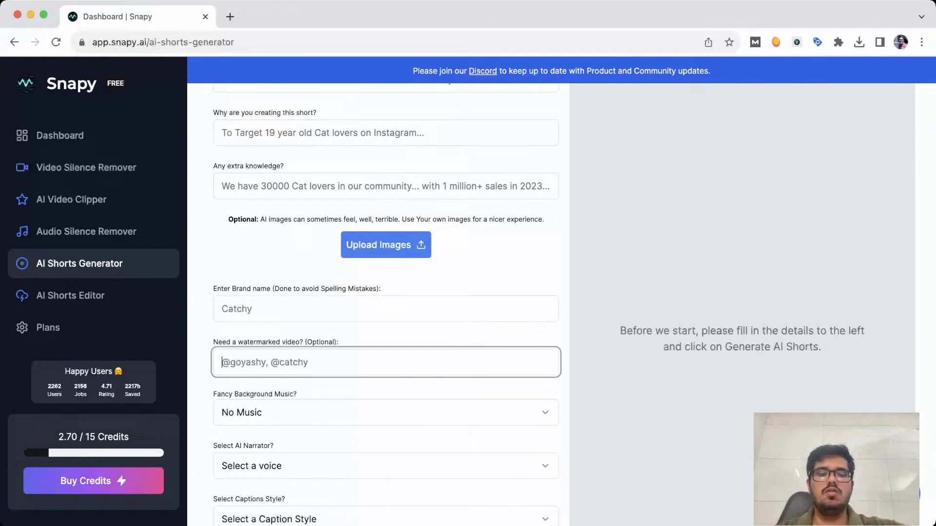
{"action": "scroll", "coordinate": [386, 304], "scroll_direction": "down", "scroll_amount": 1}
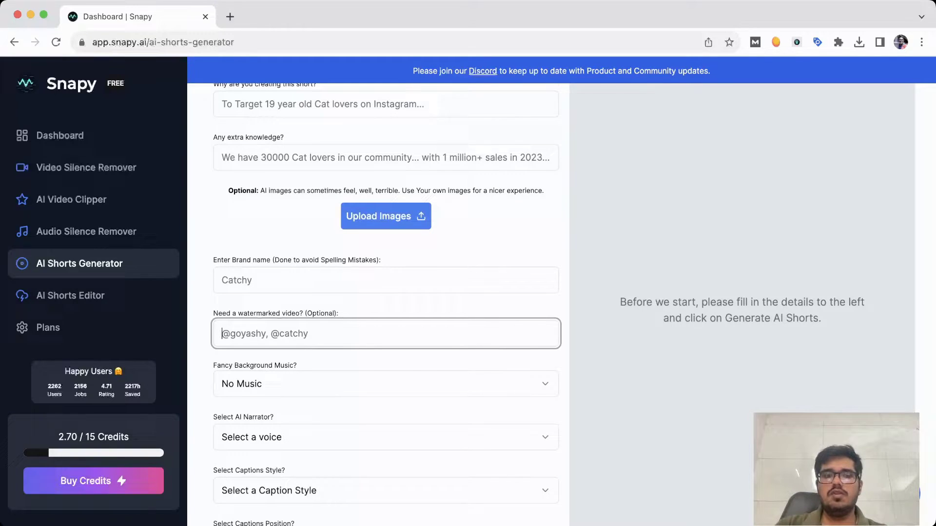
{"action": "scroll", "coordinate": [387, 305], "scroll_direction": "down", "scroll_amount": 1}
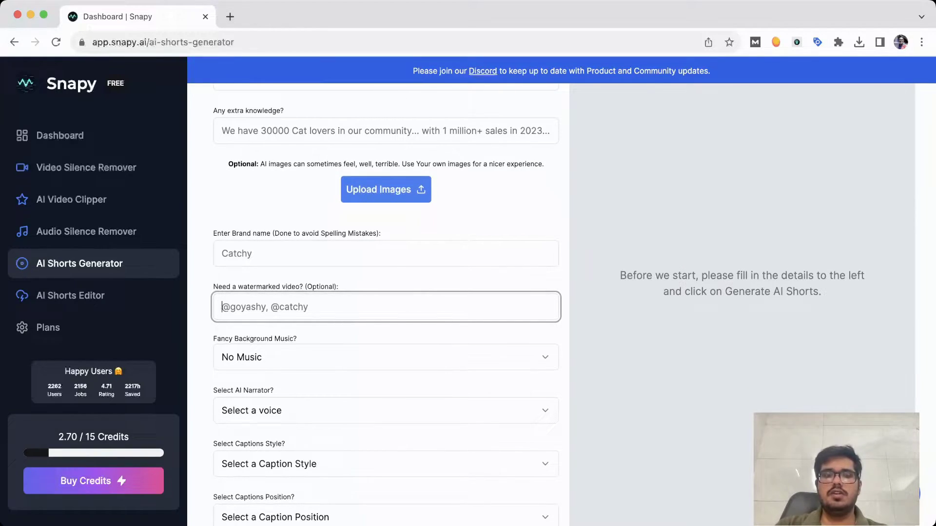
{"action": "scroll", "coordinate": [387, 305], "scroll_direction": "down", "scroll_amount": 1}
{"action": "left_click", "coordinate": [385, 338]}
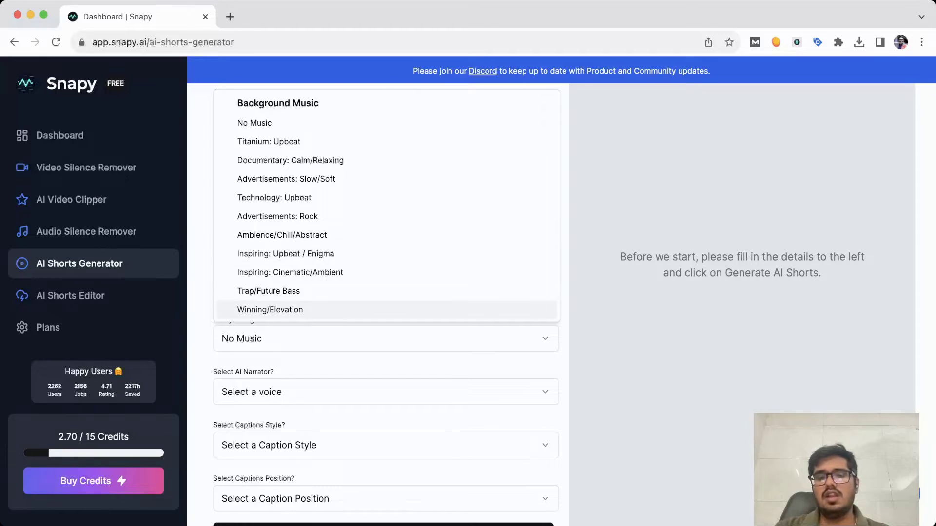
Close the music list, then preview the Eva narrator voice without selecting it
{"action": "key", "text": "Escape"}
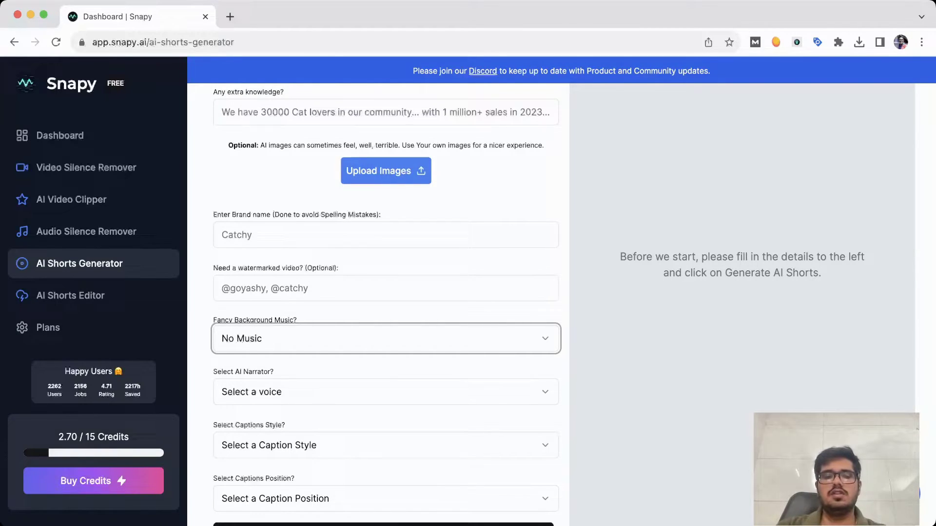
{"action": "left_click", "coordinate": [386, 392]}
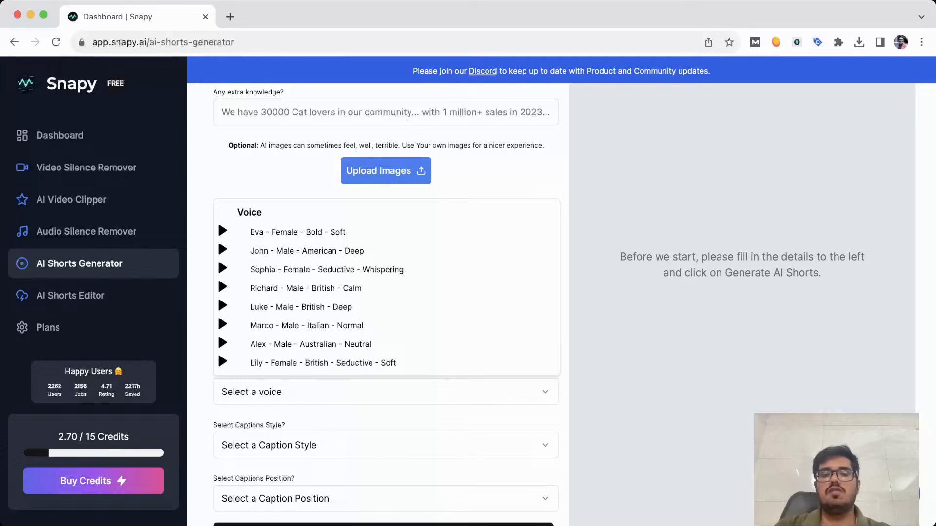
{"action": "left_click", "coordinate": [222, 231]}
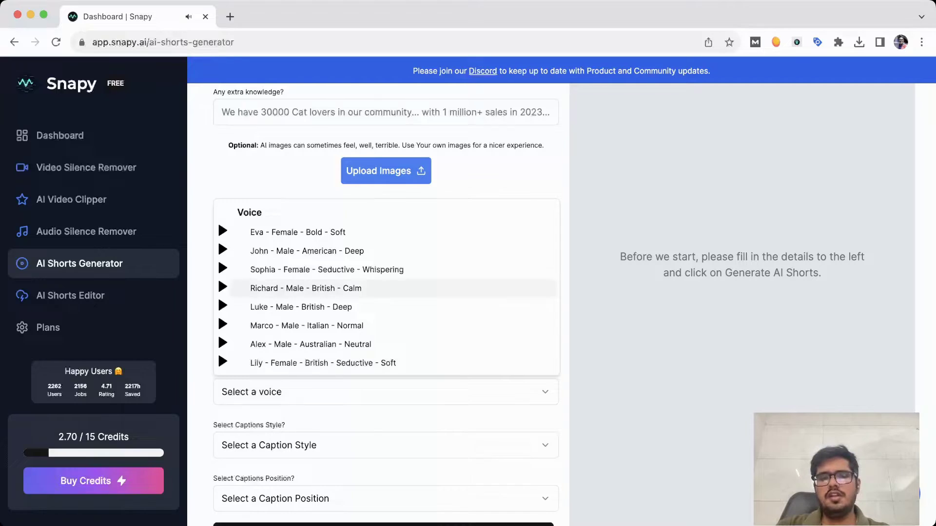
{"action": "key", "text": "Escape"}
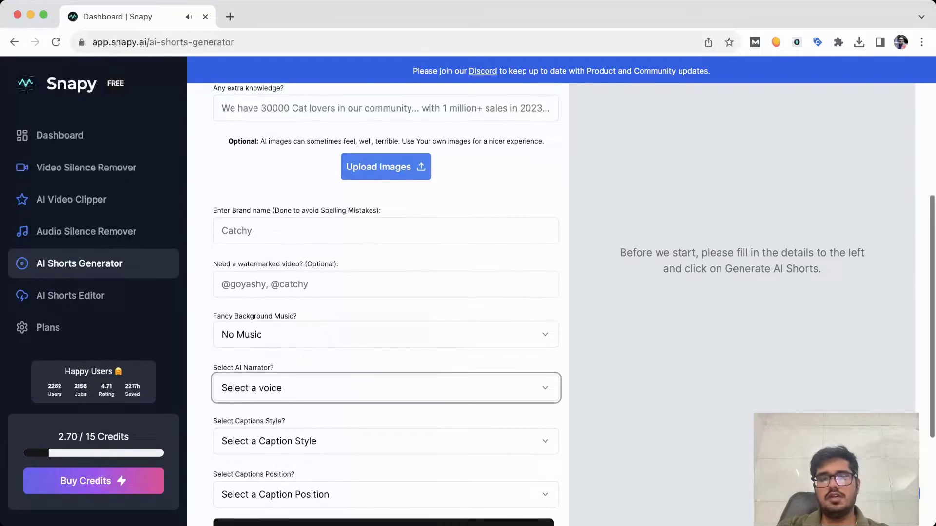
{"action": "scroll", "coordinate": [386, 292], "scroll_direction": "down", "scroll_amount": 3}
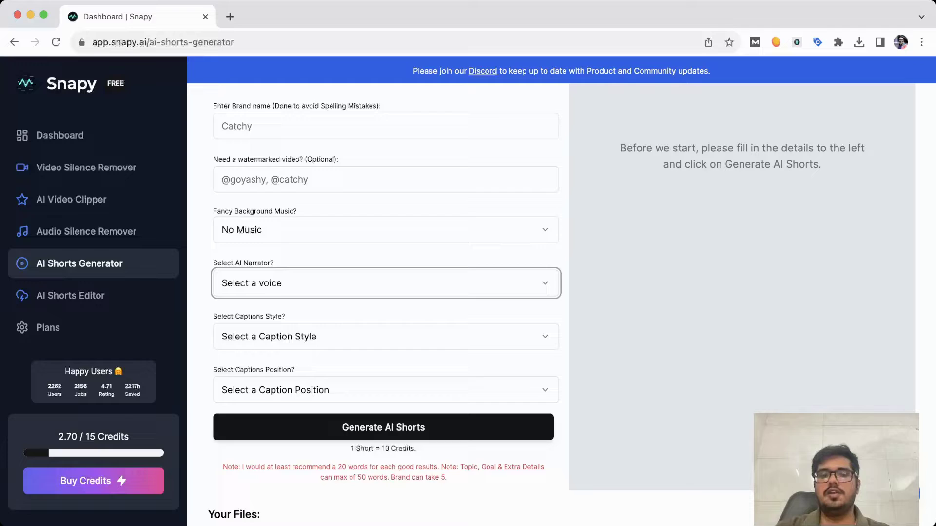
Choose caption style 2 at Center position, then switch back to My Script
{"action": "left_click", "coordinate": [386, 337]}
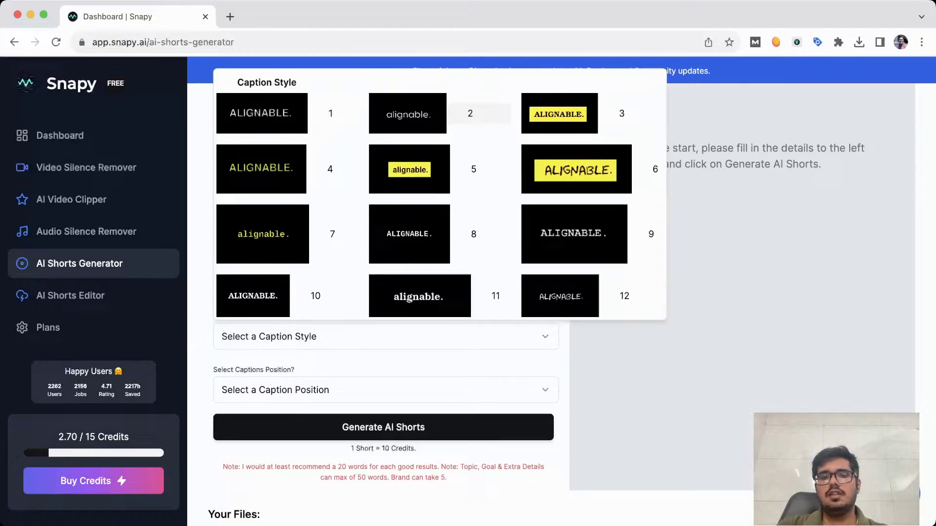
{"action": "left_click", "coordinate": [470, 113]}
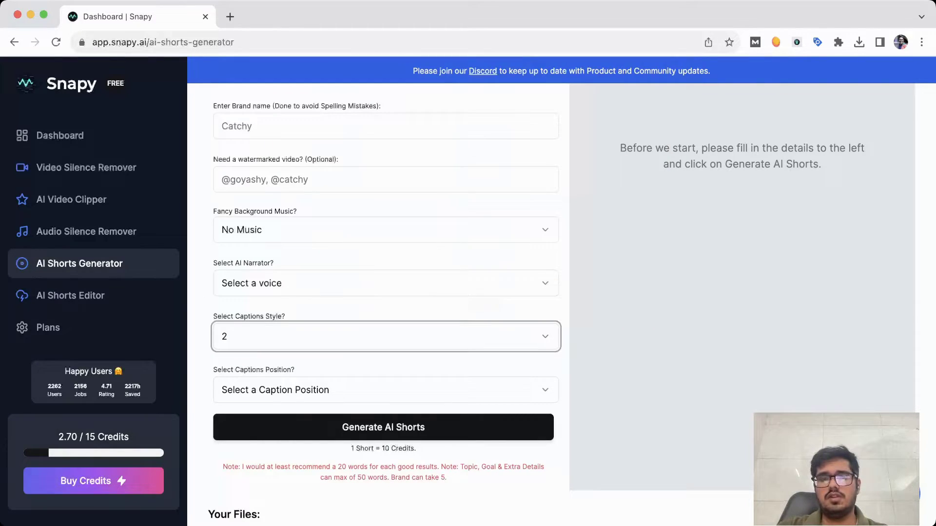
{"action": "left_click", "coordinate": [386, 390]}
{"action": "left_click", "coordinate": [385, 461]}
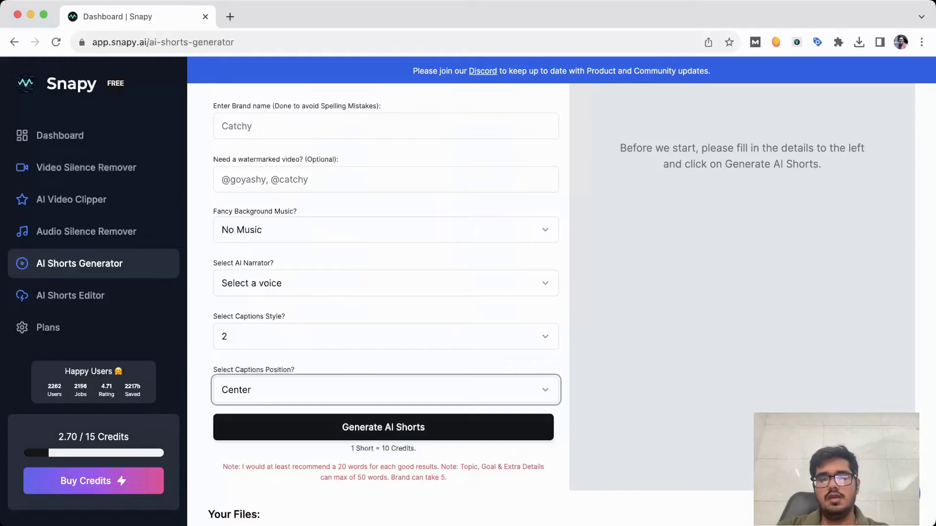
{"action": "scroll", "coordinate": [469, 292], "scroll_direction": "up", "scroll_amount": 5}
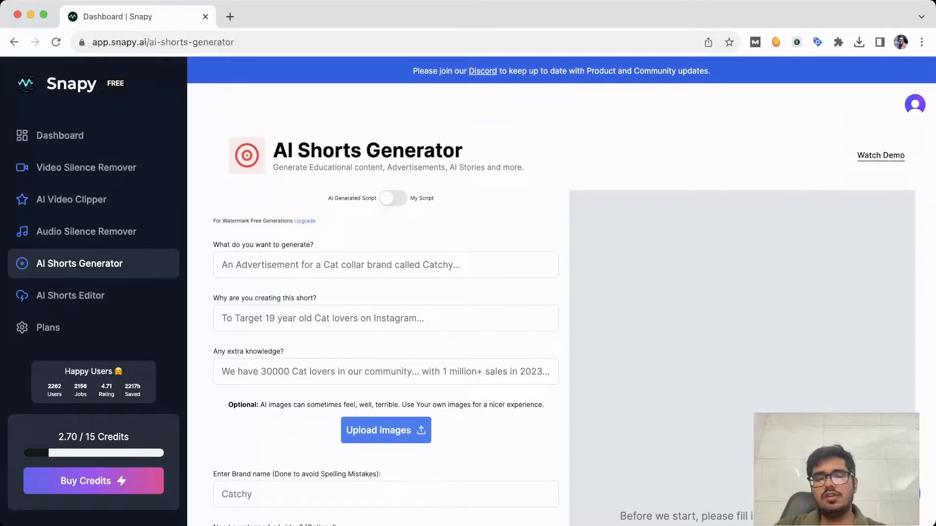
{"action": "left_click", "coordinate": [393, 198]}
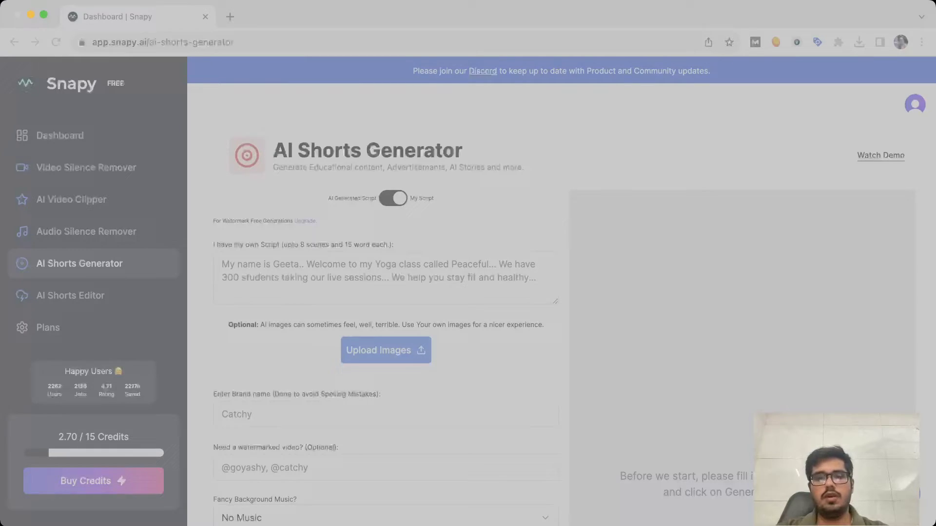
{"action": "scroll", "coordinate": [468, 292], "scroll_direction": "up", "scroll_amount": 3}
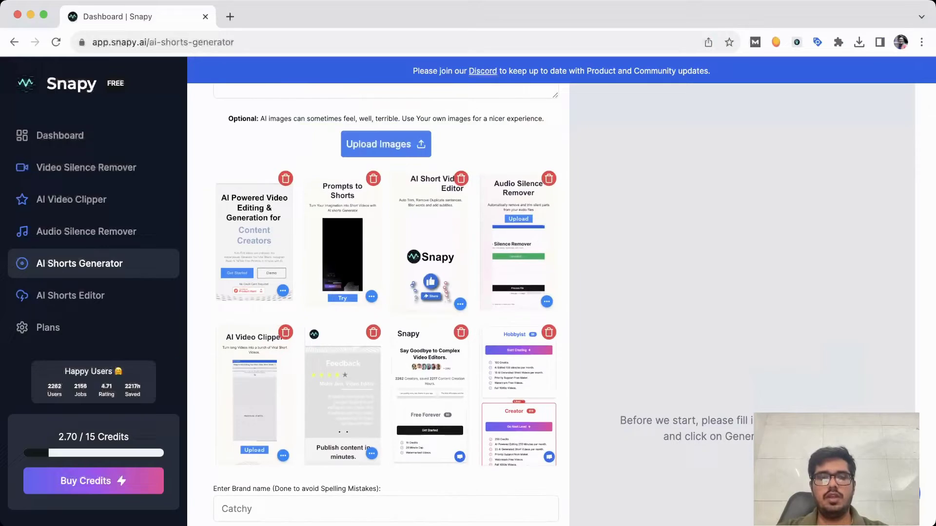
{"action": "scroll", "coordinate": [468, 292], "scroll_direction": "up", "scroll_amount": 1}
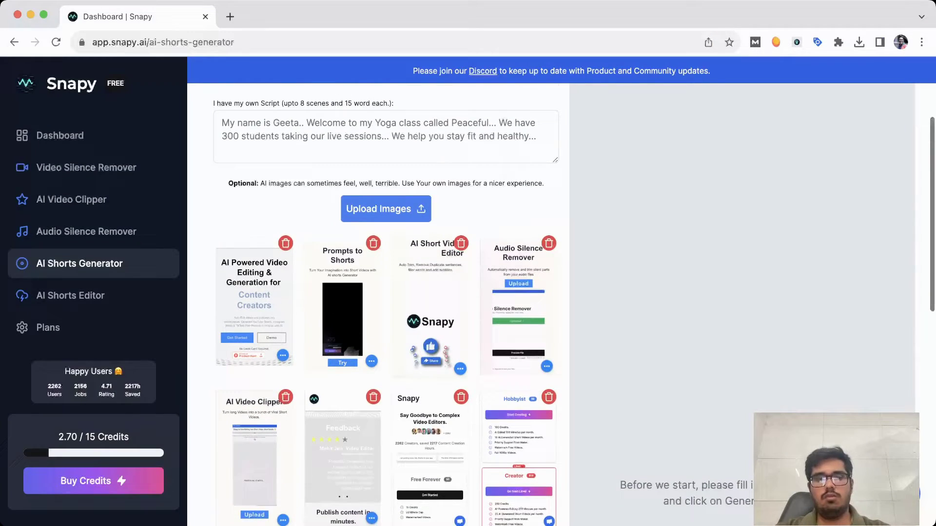
{"action": "scroll", "coordinate": [378, 293], "scroll_direction": "up", "scroll_amount": 3}
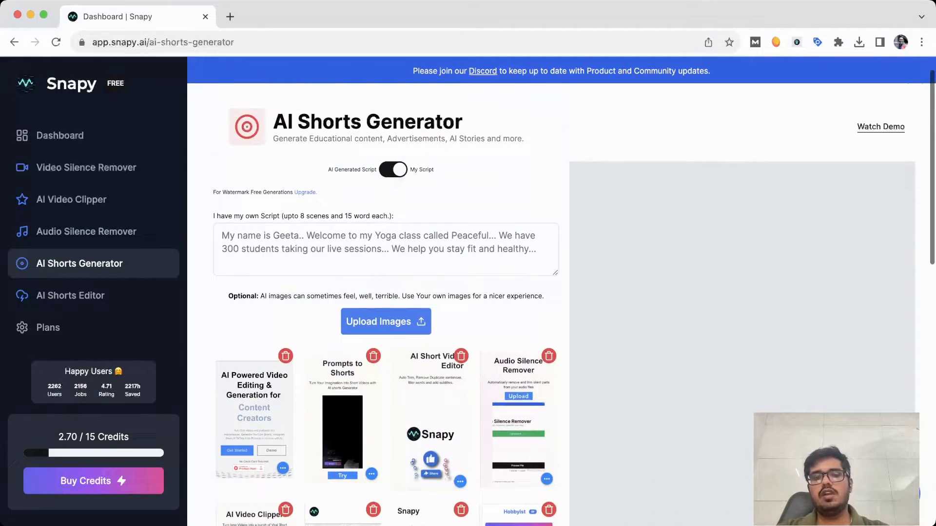
Put the cursor in the 'I have my own Script' box
{"action": "left_click", "coordinate": [222, 236]}
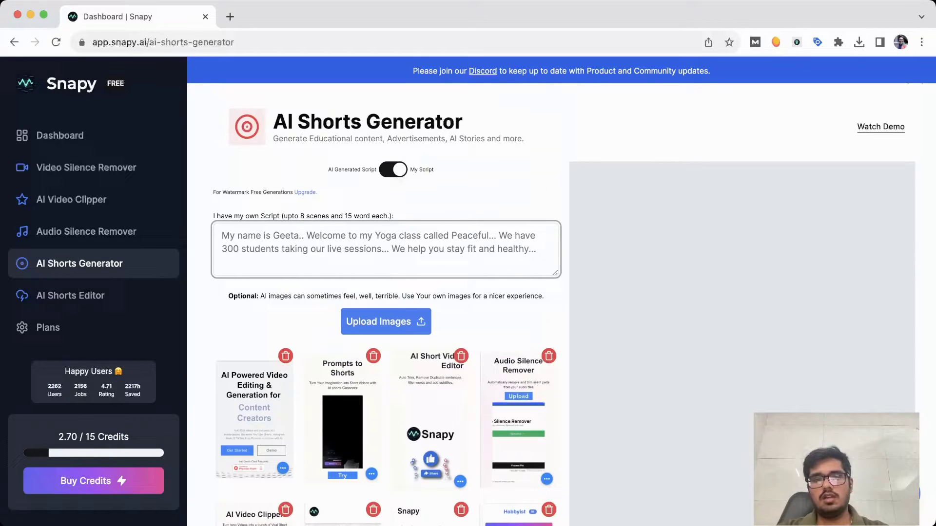
Paste the prepared Snapy promotional script into the script box
{"action": "key", "text": "super+v"}
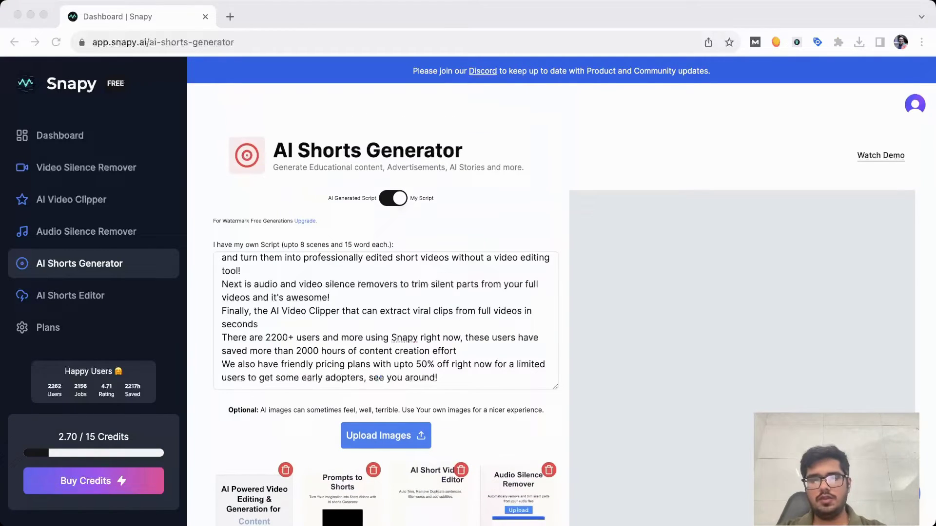
{"action": "scroll", "coordinate": [386, 322], "scroll_direction": "up", "scroll_amount": 5}
{"action": "scroll", "coordinate": [388, 321], "scroll_direction": "down", "scroll_amount": 3}
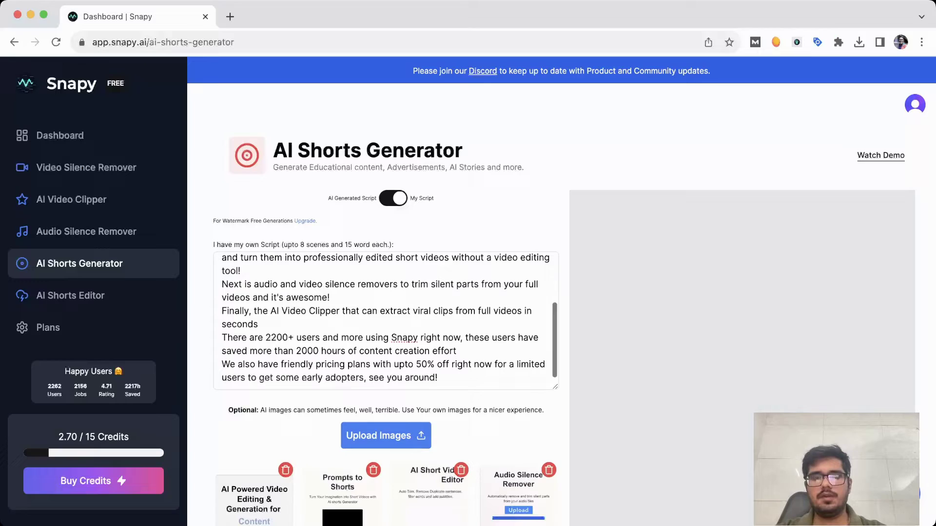
{"action": "scroll", "coordinate": [385, 322], "scroll_direction": "up", "scroll_amount": 3}
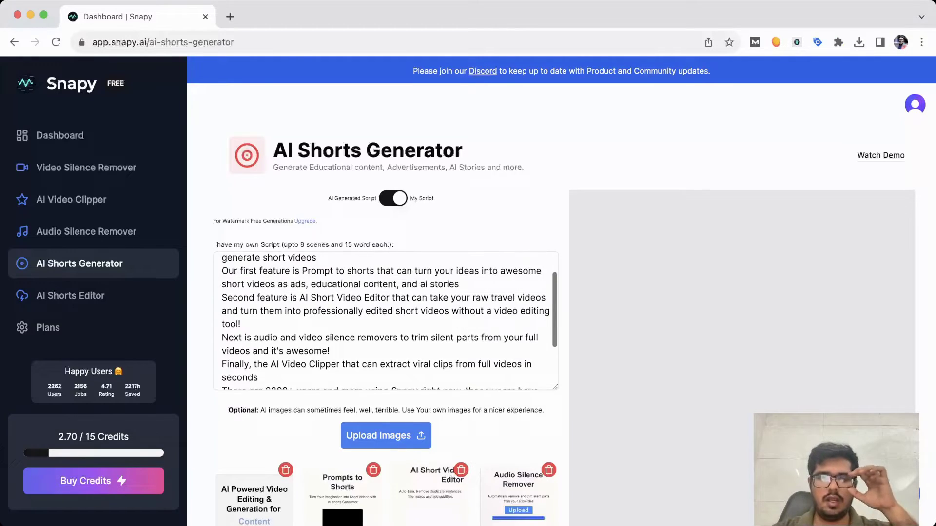
{"action": "scroll", "coordinate": [386, 323], "scroll_direction": "up", "scroll_amount": 1}
{"action": "scroll", "coordinate": [385, 322], "scroll_direction": "up", "scroll_amount": 1}
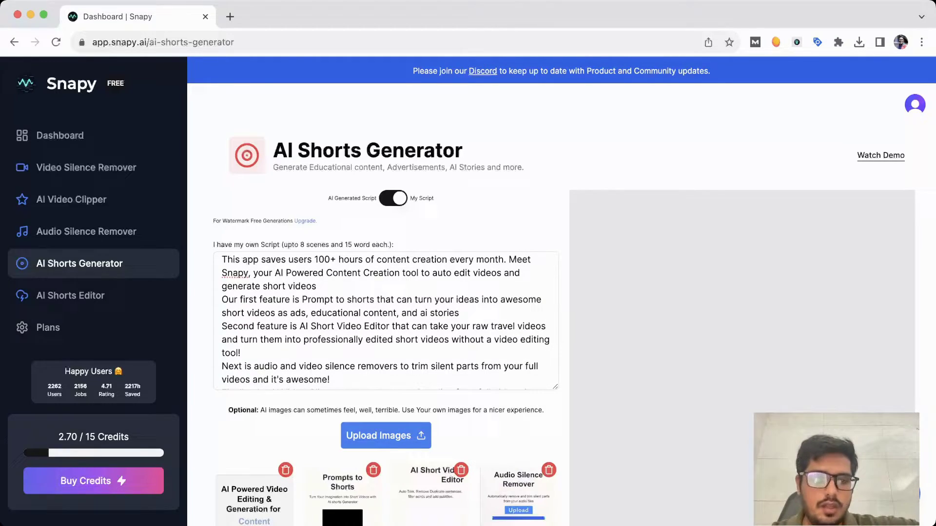
{"action": "scroll", "coordinate": [385, 322], "scroll_direction": "down", "scroll_amount": 1}
{"action": "scroll", "coordinate": [385, 322], "scroll_direction": "down", "scroll_amount": 2}
{"action": "scroll", "coordinate": [385, 322], "scroll_direction": "up", "scroll_amount": 3}
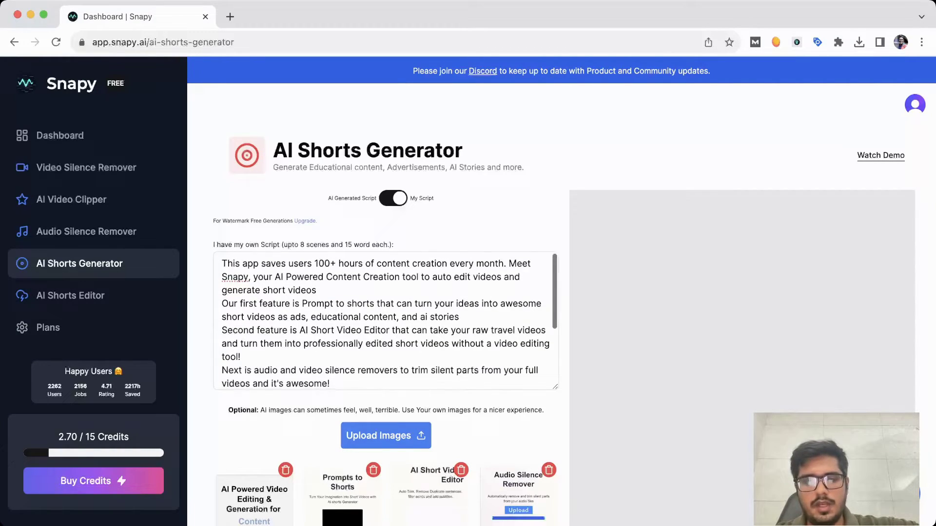
{"action": "scroll", "coordinate": [385, 322], "scroll_direction": "down", "scroll_amount": 1}
{"action": "scroll", "coordinate": [385, 322], "scroll_direction": "down", "scroll_amount": 2}
{"action": "scroll", "coordinate": [386, 322], "scroll_direction": "down", "scroll_amount": 2}
{"action": "scroll", "coordinate": [386, 322], "scroll_direction": "down", "scroll_amount": 3}
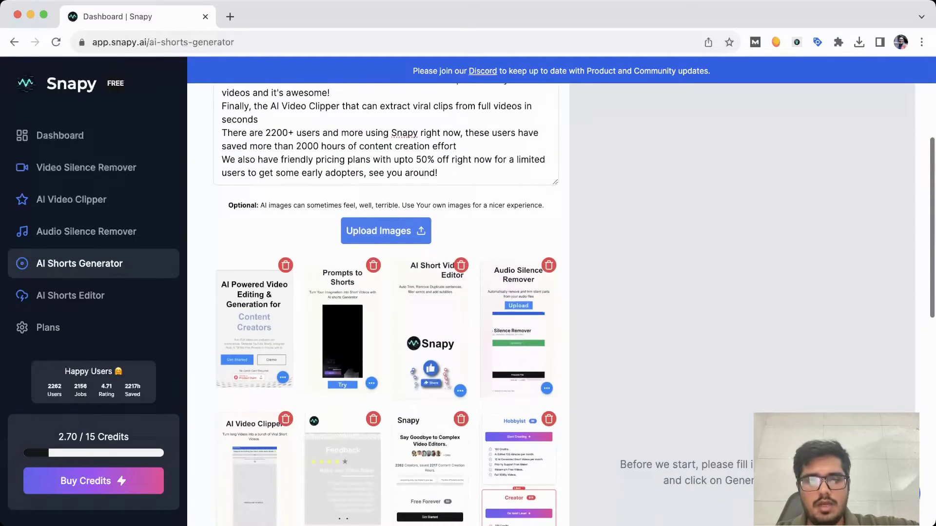
{"action": "scroll", "coordinate": [385, 322], "scroll_direction": "down", "scroll_amount": 3}
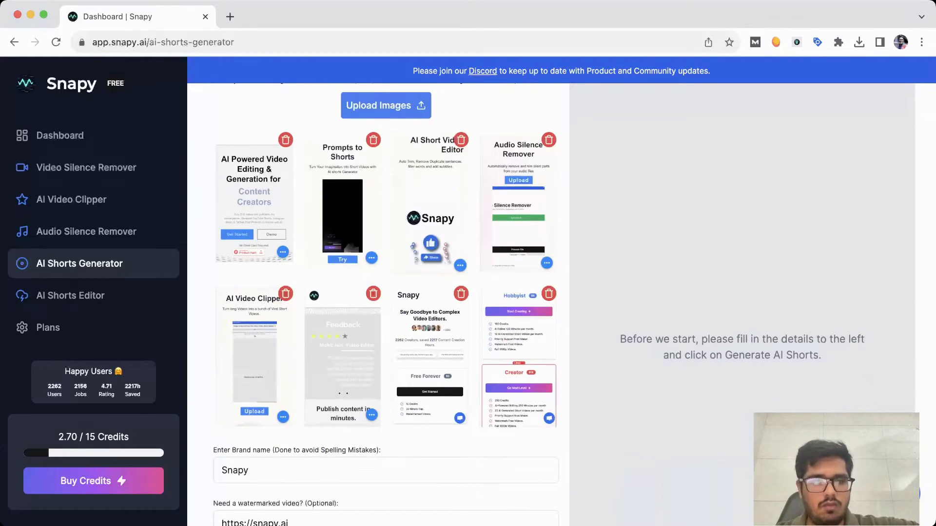
{"action": "scroll", "coordinate": [385, 322], "scroll_direction": "down", "scroll_amount": 3}
{"action": "scroll", "coordinate": [385, 321], "scroll_direction": "down", "scroll_amount": 2}
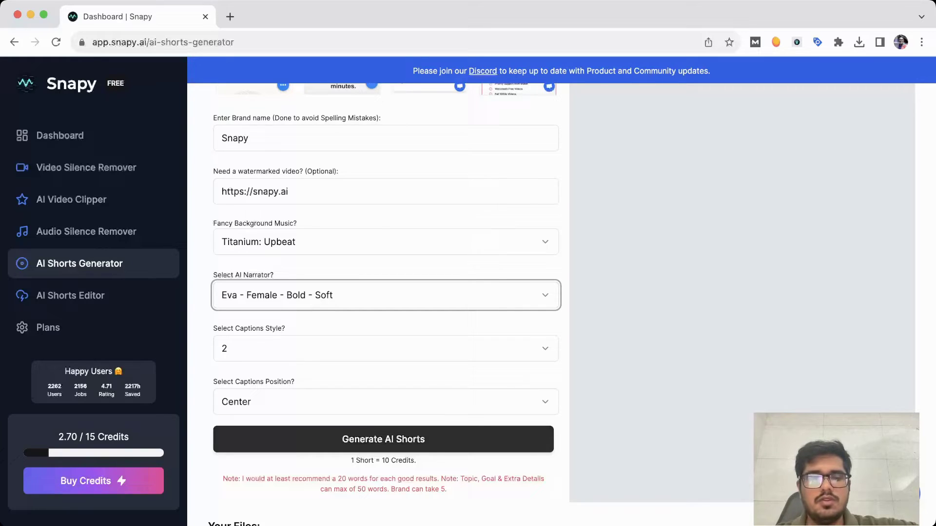
Try generating the short twice, then go back to editing the over-150-word script
{"action": "left_click", "coordinate": [365, 440]}
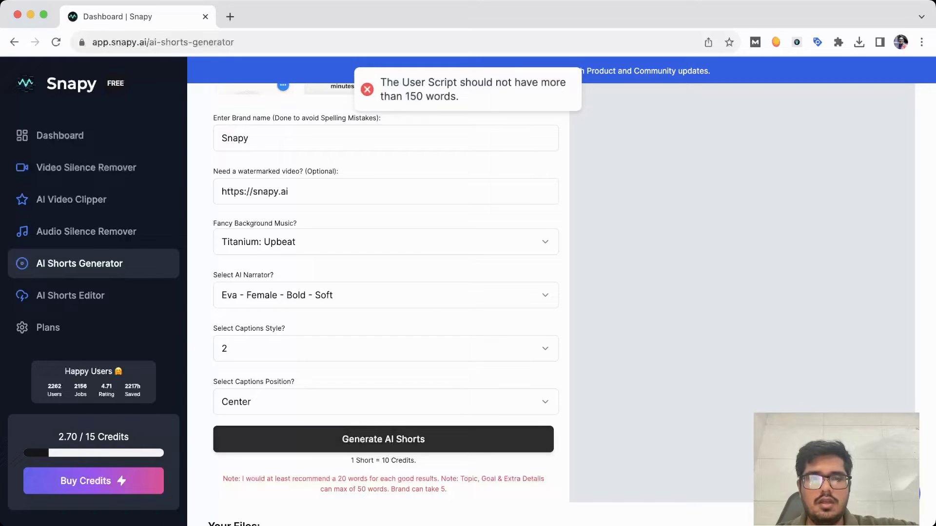
{"action": "scroll", "coordinate": [384, 292], "scroll_direction": "down", "scroll_amount": 2}
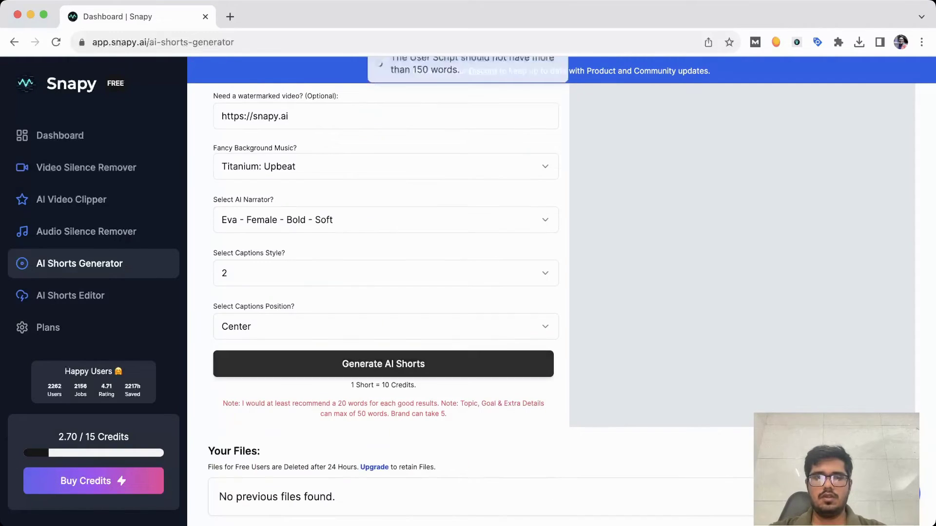
{"action": "left_click", "coordinate": [383, 359]}
{"action": "scroll", "coordinate": [384, 293], "scroll_direction": "up", "scroll_amount": 5}
{"action": "scroll", "coordinate": [384, 292], "scroll_direction": "up", "scroll_amount": 2}
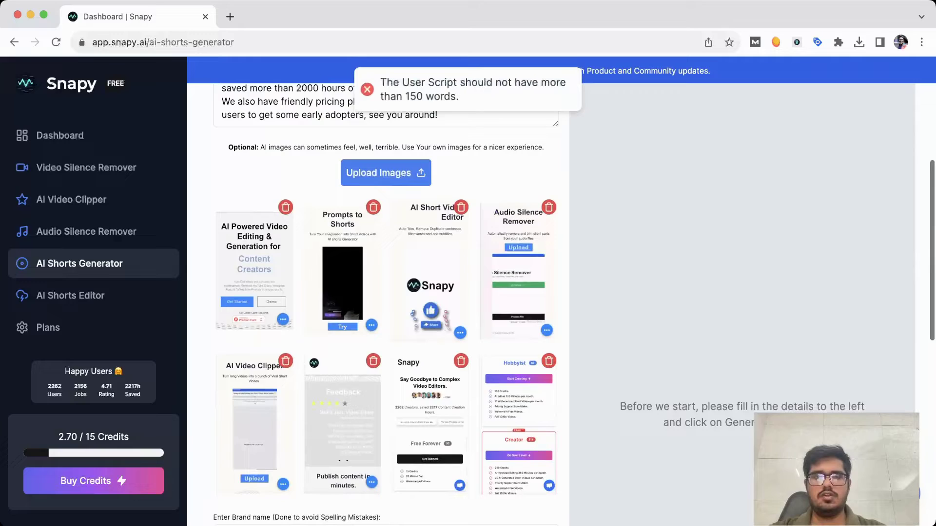
{"action": "scroll", "coordinate": [384, 292], "scroll_direction": "up", "scroll_amount": 5}
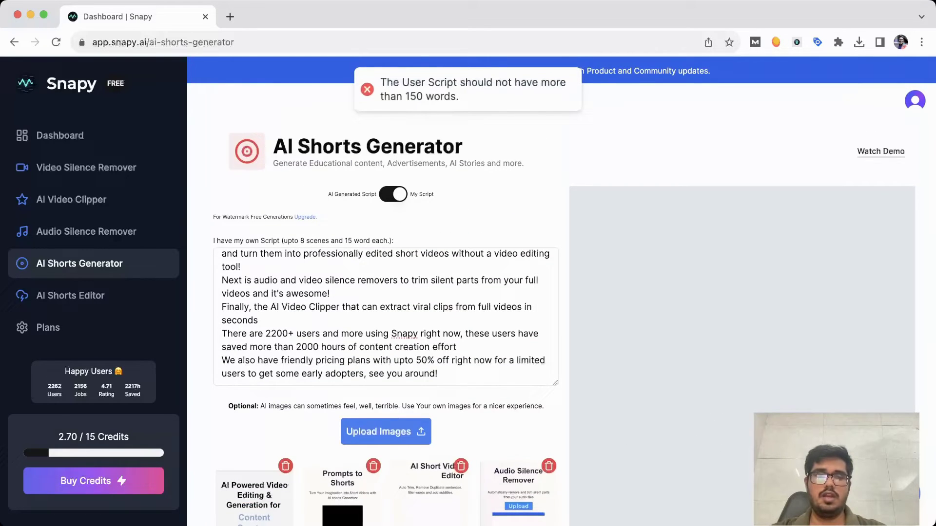
{"action": "left_click", "coordinate": [375, 280]}
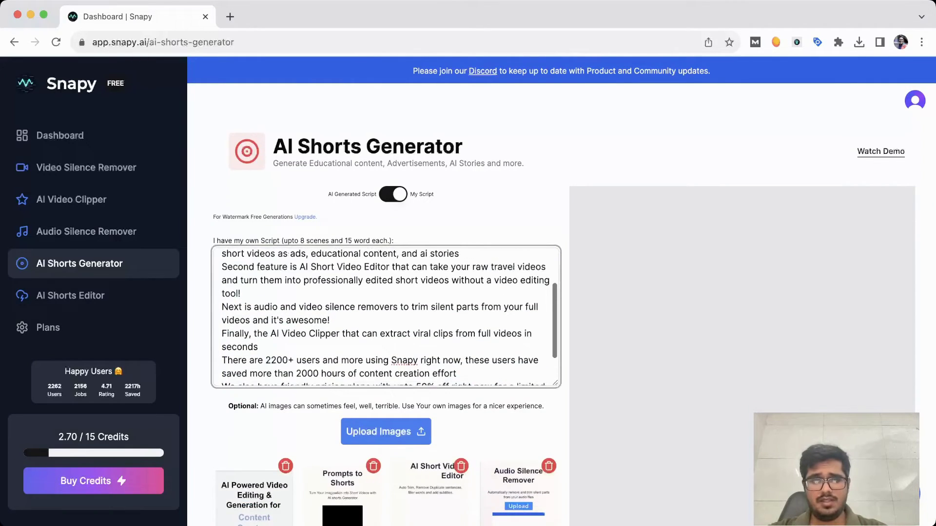
{"action": "scroll", "coordinate": [375, 280], "scroll_direction": "up", "scroll_amount": 3}
{"action": "scroll", "coordinate": [383, 318], "scroll_direction": "down", "scroll_amount": 3}
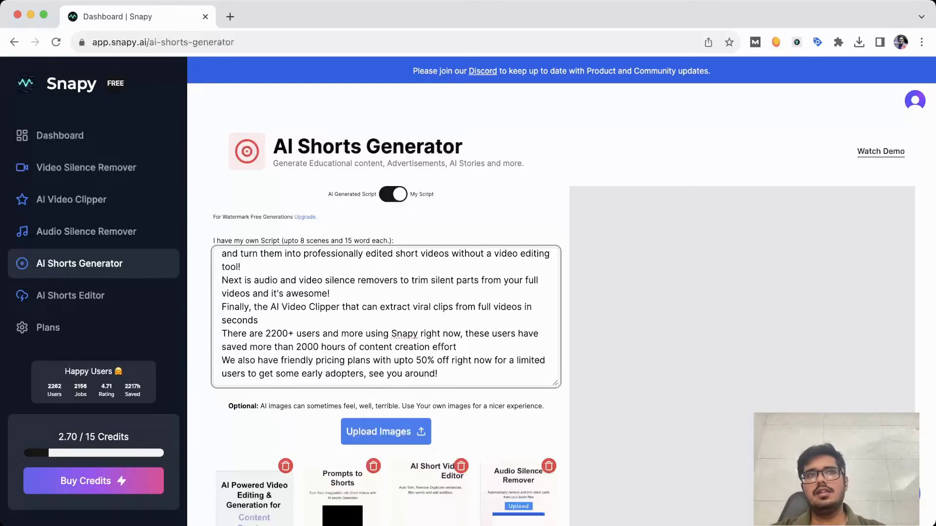
{"action": "scroll", "coordinate": [385, 316], "scroll_direction": "up", "scroll_amount": 3}
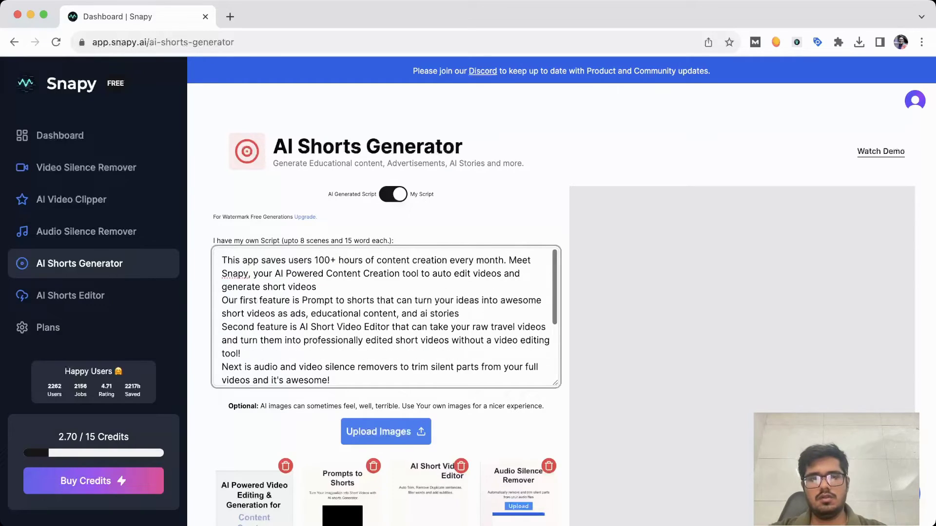
{"action": "scroll", "coordinate": [385, 316], "scroll_direction": "down", "scroll_amount": 3}
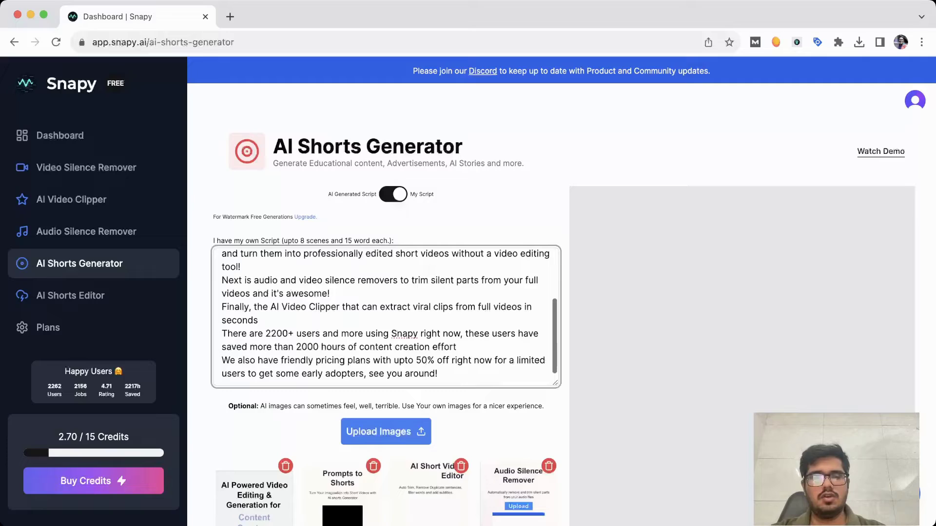
Shorten the script in another app, return to Snapy, and generate the AI short
{"action": "key", "text": "super+Tab"}
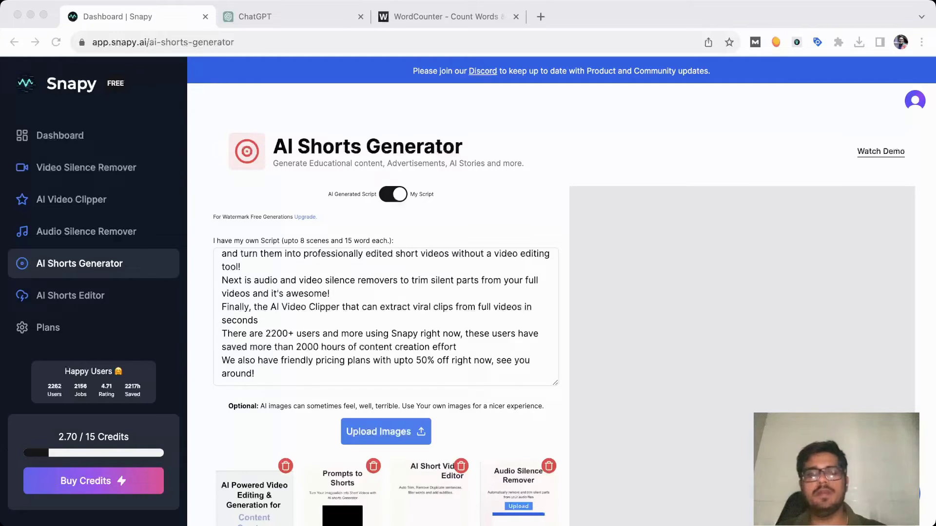
{"action": "left_click", "coordinate": [385, 315]}
{"action": "scroll", "coordinate": [386, 315], "scroll_direction": "down", "scroll_amount": 1}
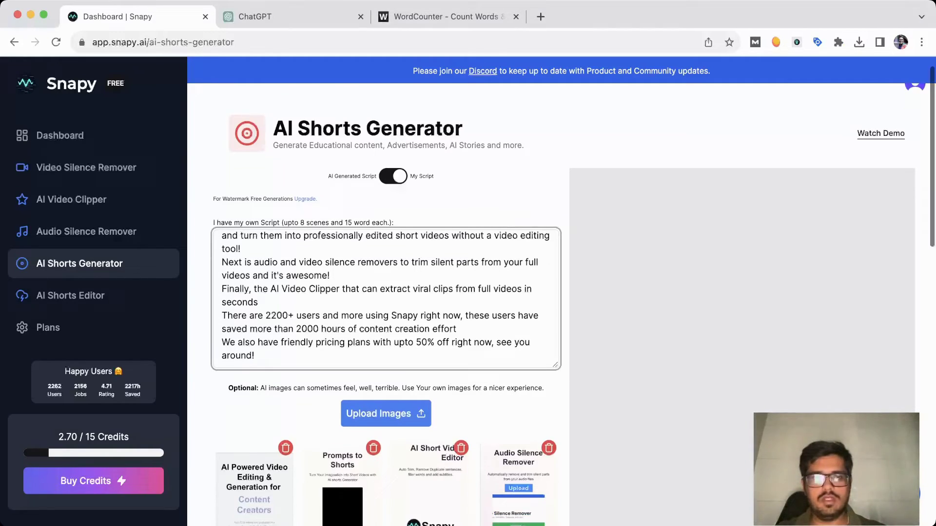
{"action": "scroll", "coordinate": [385, 315], "scroll_direction": "down", "scroll_amount": 3}
{"action": "scroll", "coordinate": [385, 314], "scroll_direction": "down", "scroll_amount": 6}
{"action": "scroll", "coordinate": [386, 314], "scroll_direction": "down", "scroll_amount": 1}
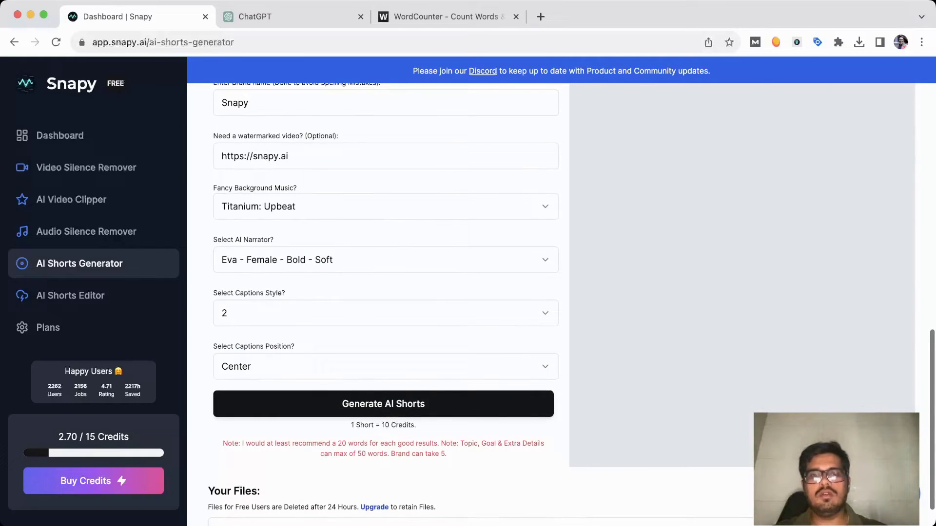
{"action": "left_click", "coordinate": [383, 403]}
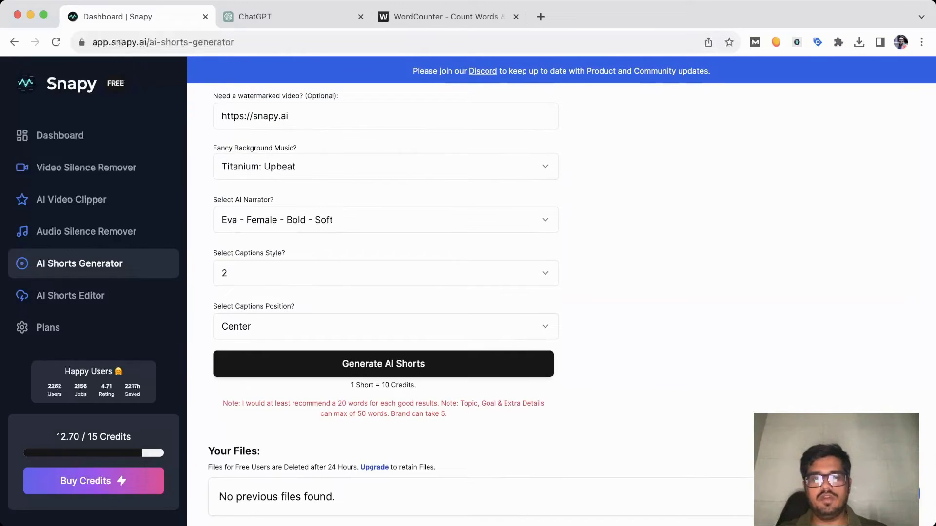
Drag across the screen, then bring the browser with the 51-second short into focus
{"action": "left_click_drag", "start_coordinate": [416, 385], "coordinate": [351, 385]}
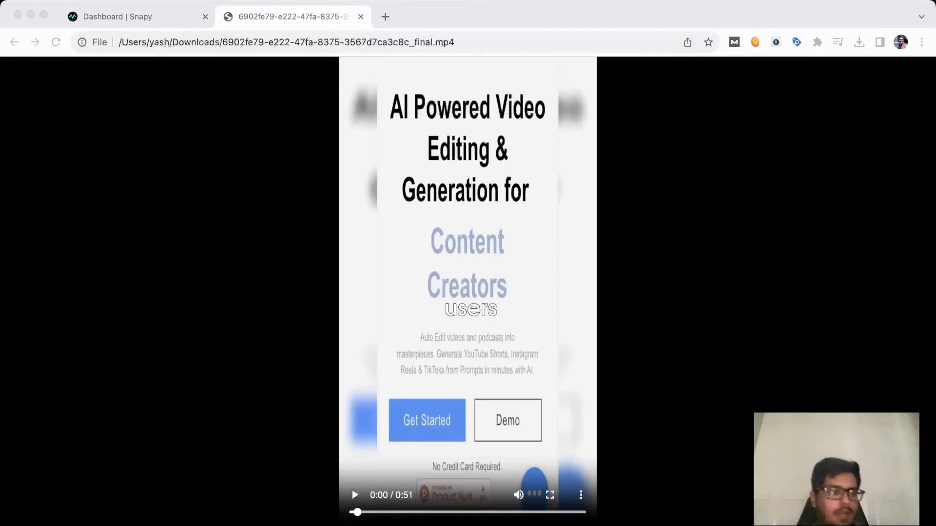
{"action": "key", "text": "super+Tab"}
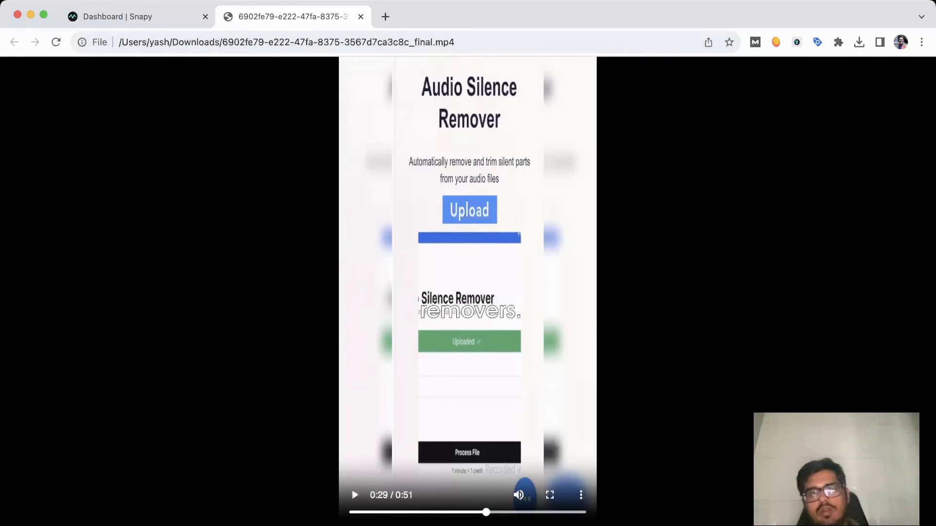
{"action": "key", "text": "ctrl+shift+Tab"}
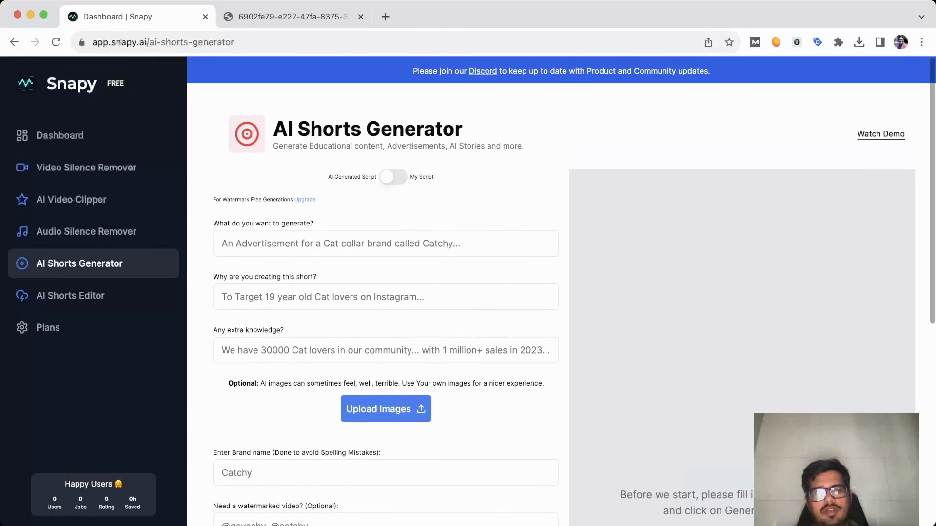
{"action": "scroll", "coordinate": [385, 307], "scroll_direction": "down", "scroll_amount": 2}
{"action": "scroll", "coordinate": [386, 307], "scroll_direction": "down", "scroll_amount": 3}
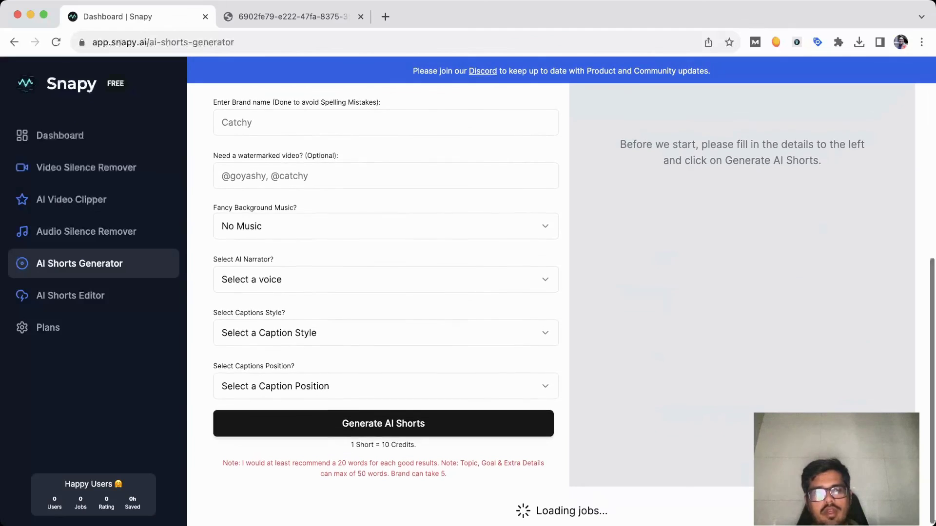
{"action": "scroll", "coordinate": [385, 307], "scroll_direction": "up", "scroll_amount": 3}
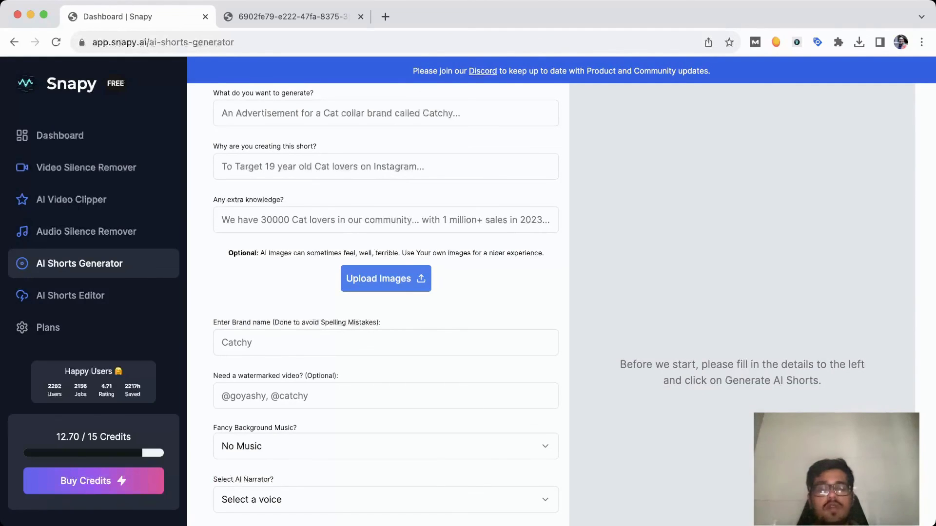